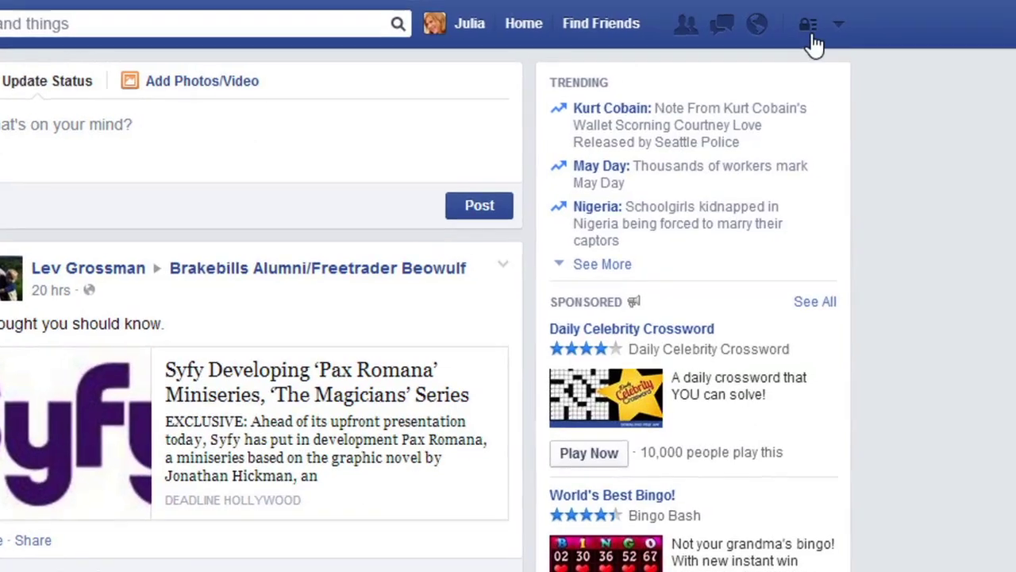
Step: Go to the full privacy settings and set who can see future posts to Friends
{"action": "left_click", "coordinate": [799, 31]}
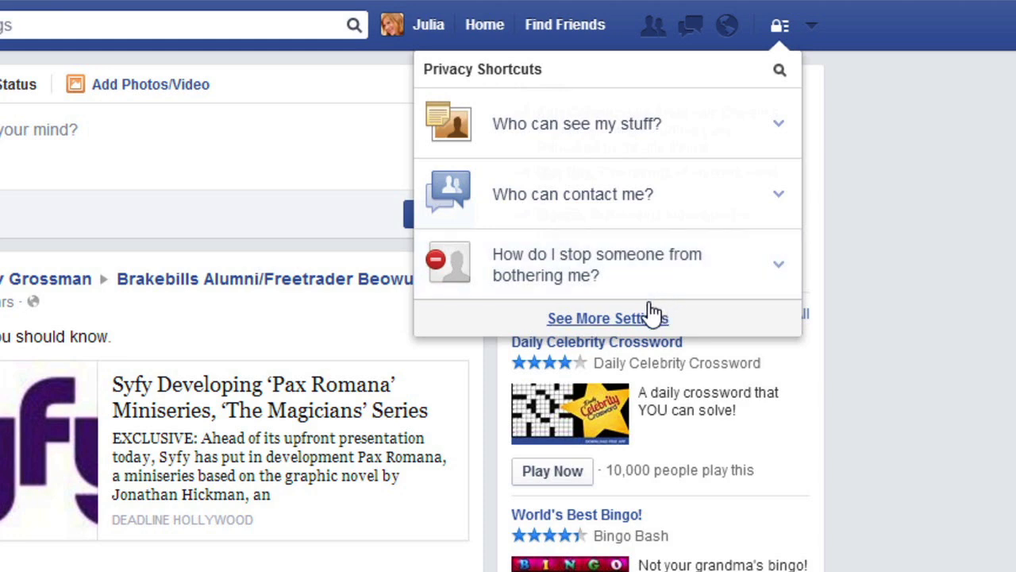
{"action": "left_click", "coordinate": [609, 321]}
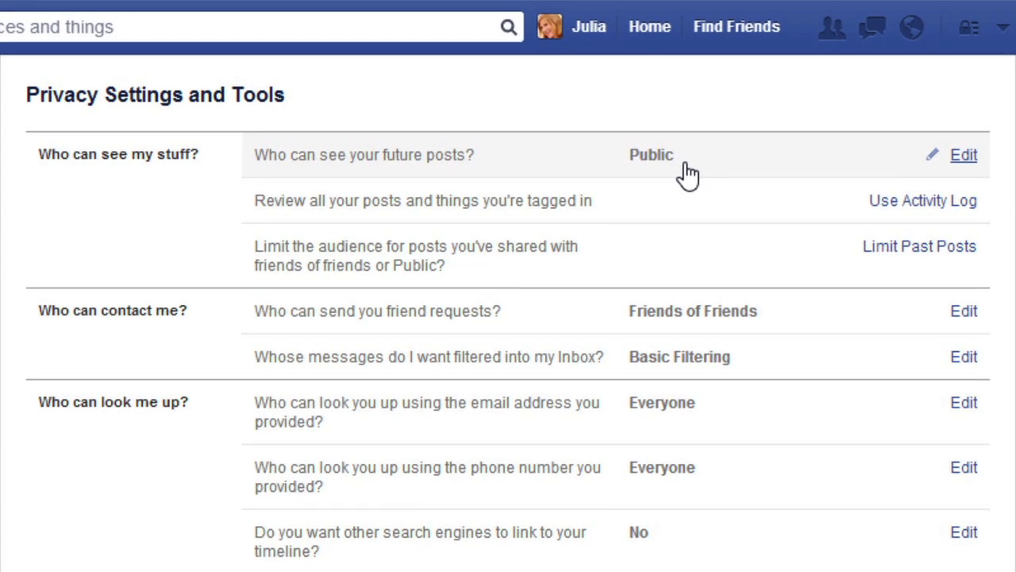
{"action": "left_click", "coordinate": [683, 164]}
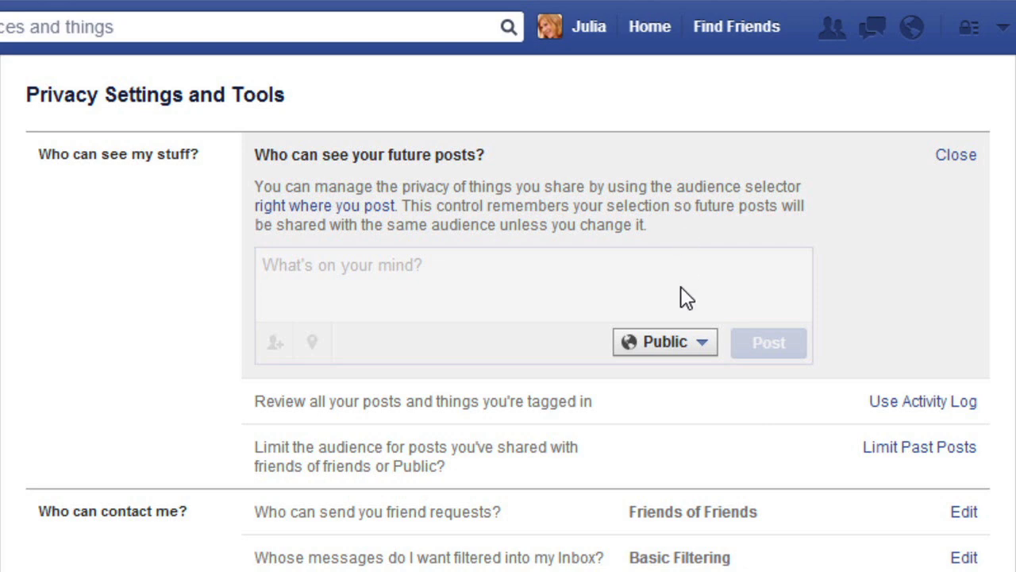
{"action": "left_click", "coordinate": [683, 358]}
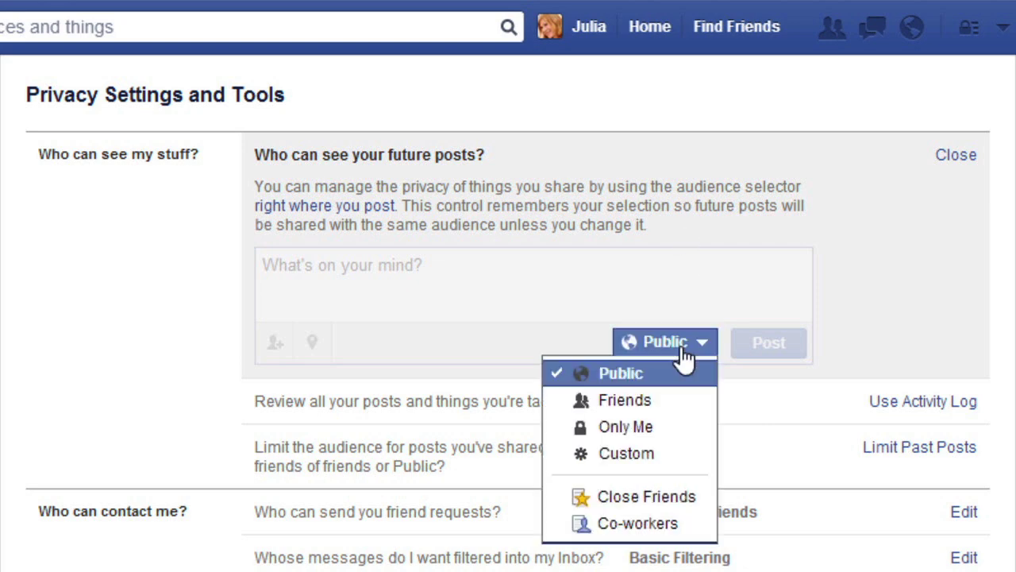
{"action": "left_click", "coordinate": [677, 403]}
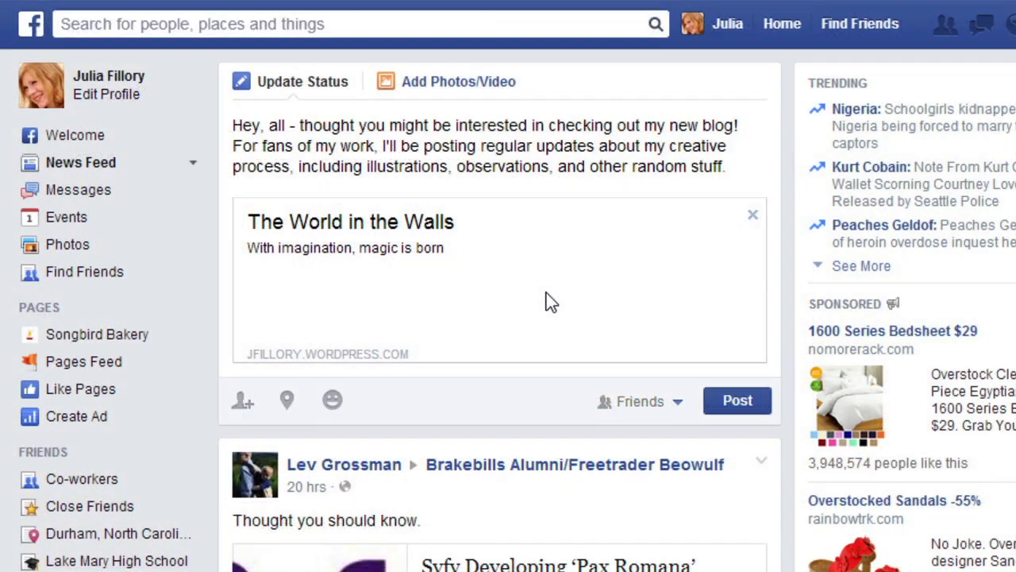
Step: Set the audience of the drafted status update about the new blog to Public and publish it
{"action": "left_click", "coordinate": [618, 416]}
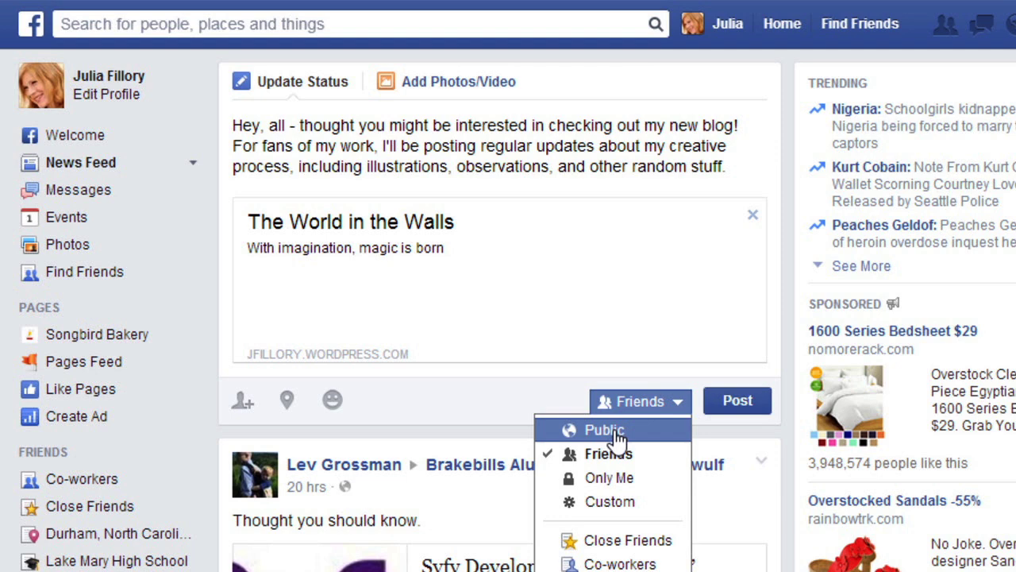
{"action": "left_click", "coordinate": [617, 430]}
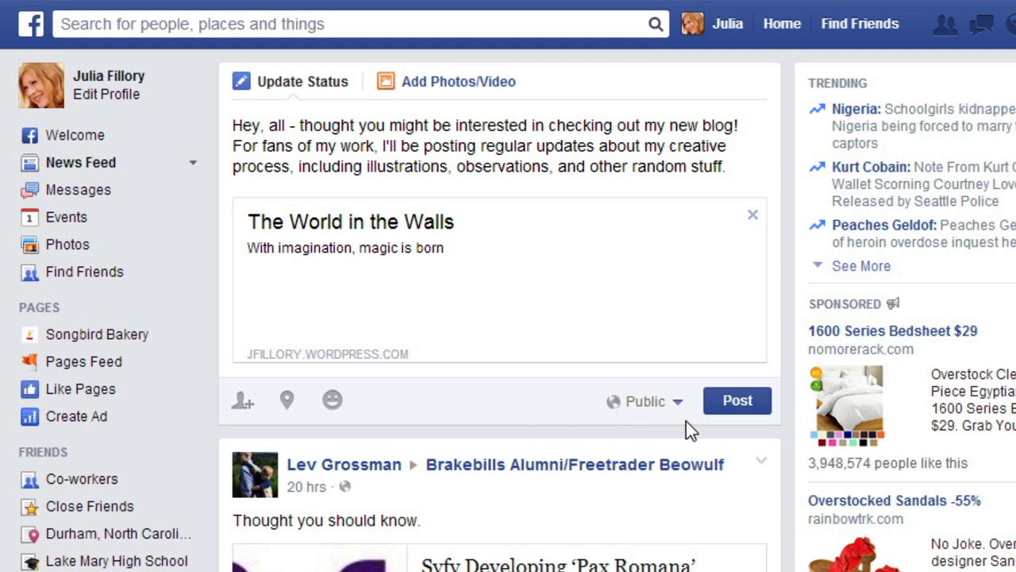
{"action": "left_click", "coordinate": [731, 413]}
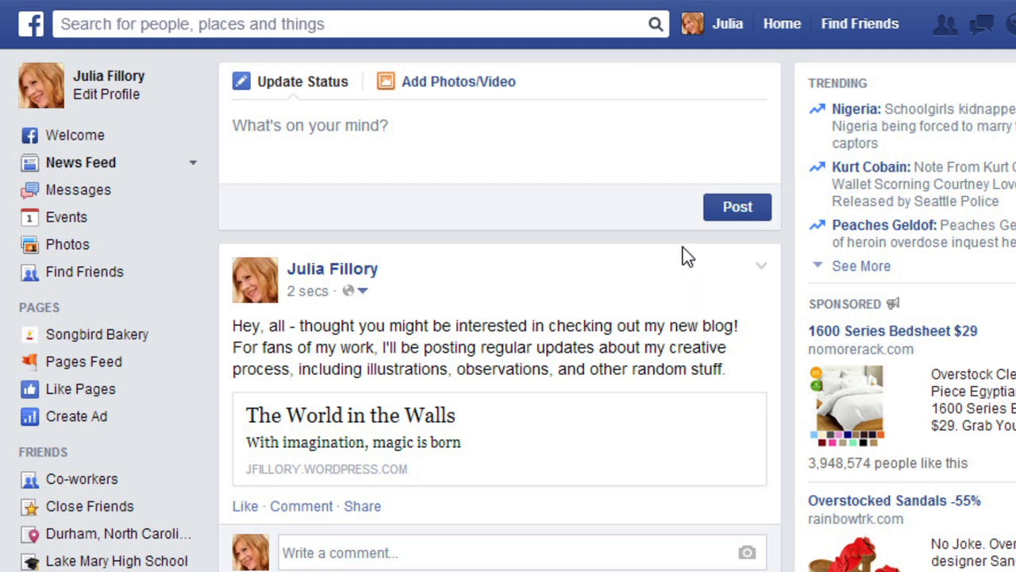
Step: Start a new status update and set its audience back to Friends
{"action": "left_click", "coordinate": [659, 151]}
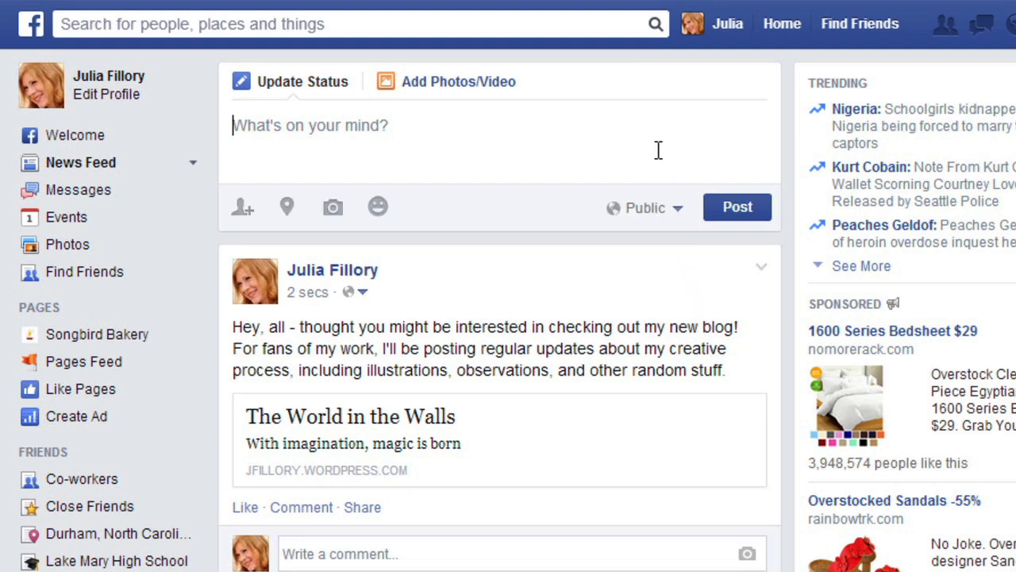
{"action": "left_click", "coordinate": [655, 216]}
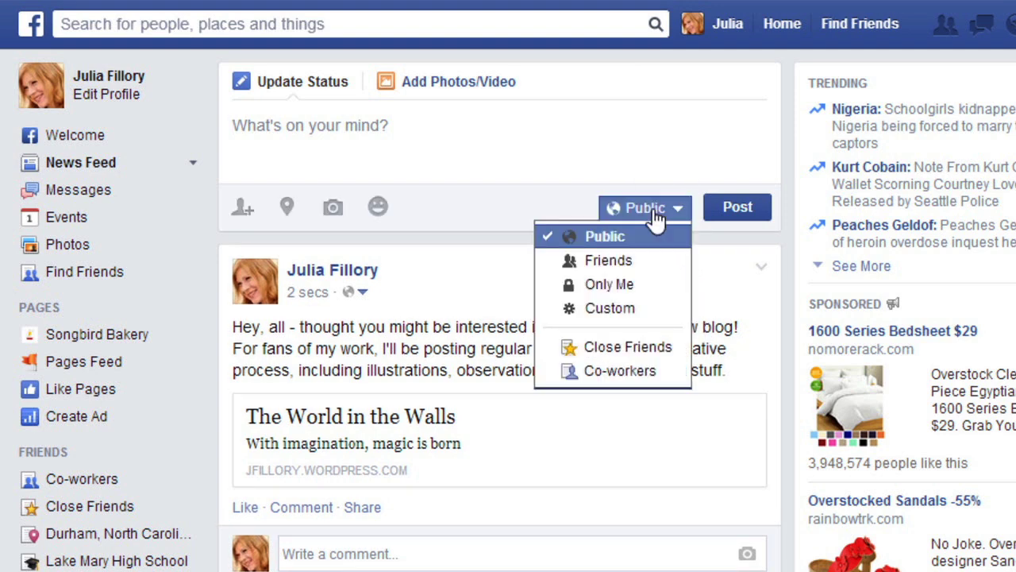
{"action": "left_click", "coordinate": [652, 262]}
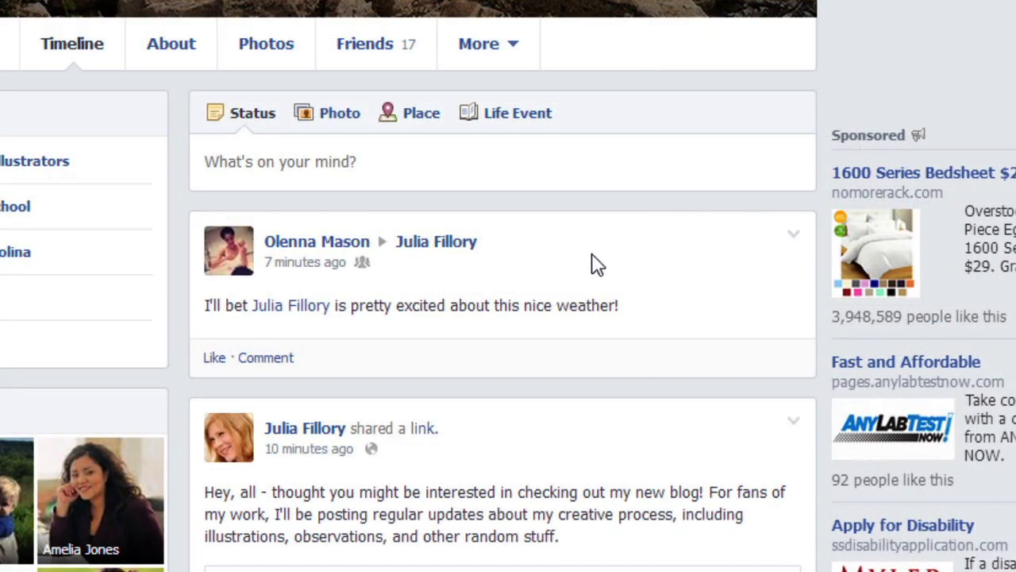
Step: Enable the review of posts friends tag you in before they appear on the timeline, and close that setting
{"action": "mouse_move", "coordinate": [315, 315]}
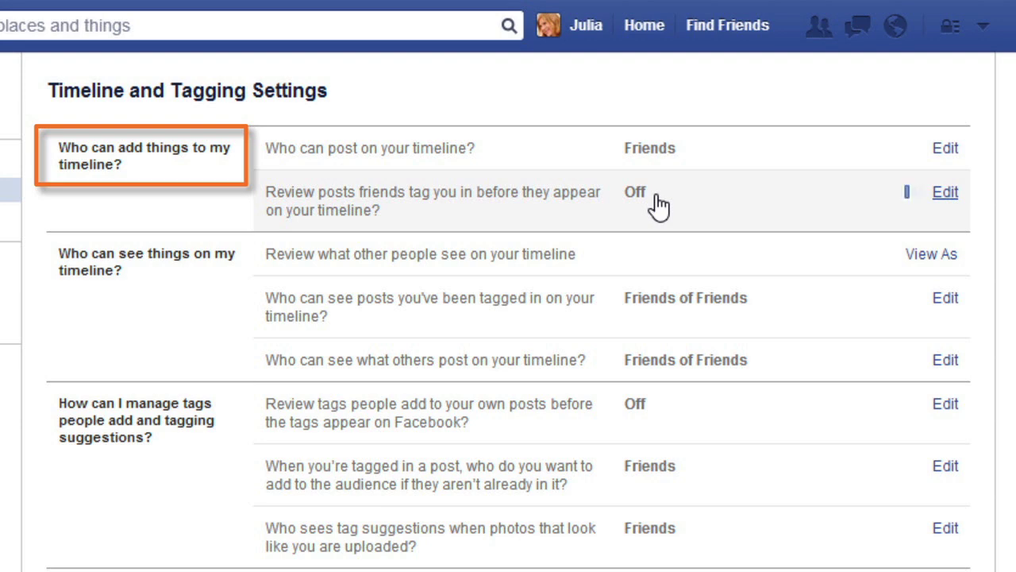
{"action": "left_click", "coordinate": [659, 202]}
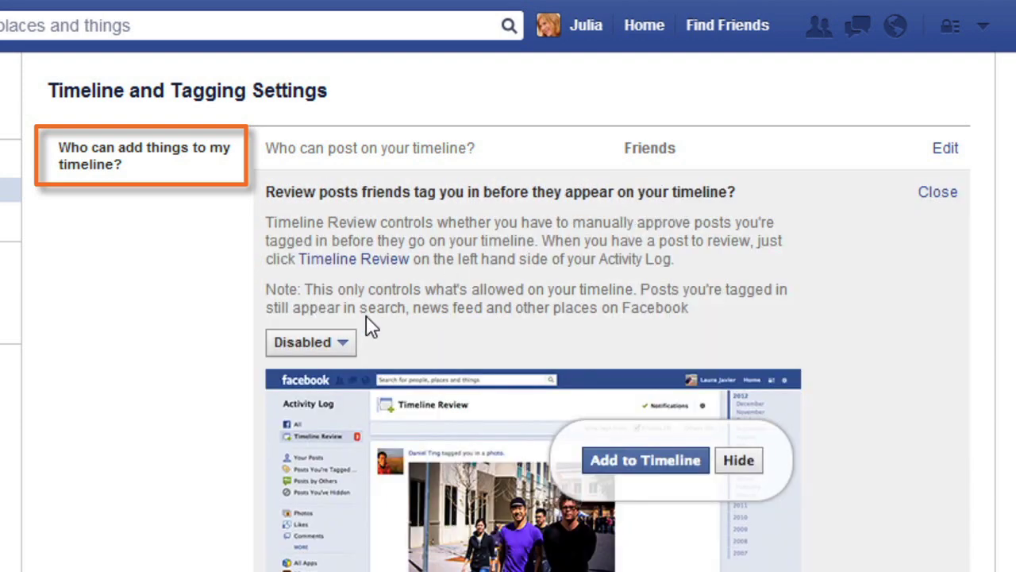
{"action": "left_click", "coordinate": [338, 345]}
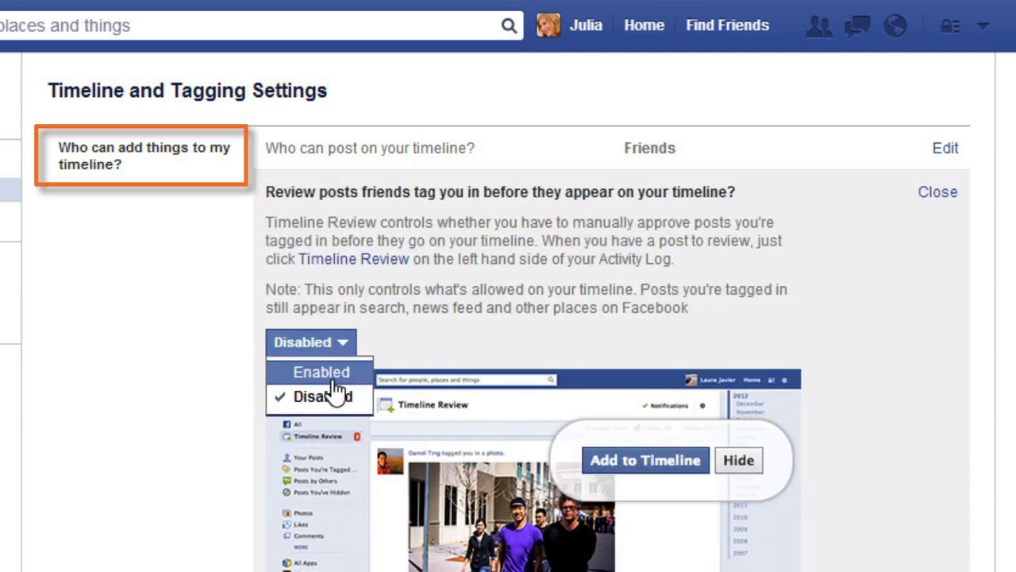
{"action": "left_click", "coordinate": [335, 378]}
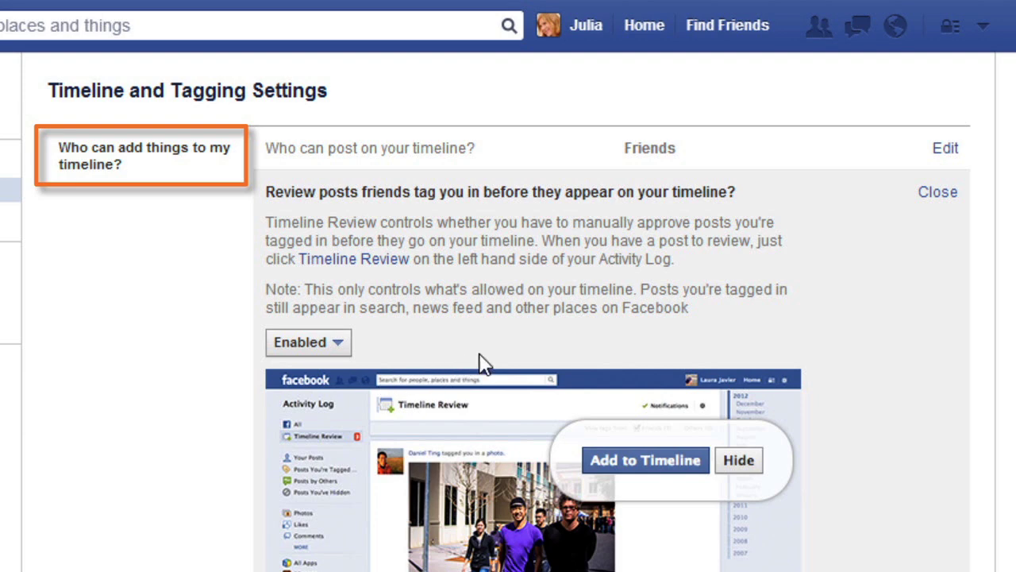
{"action": "left_click", "coordinate": [928, 205]}
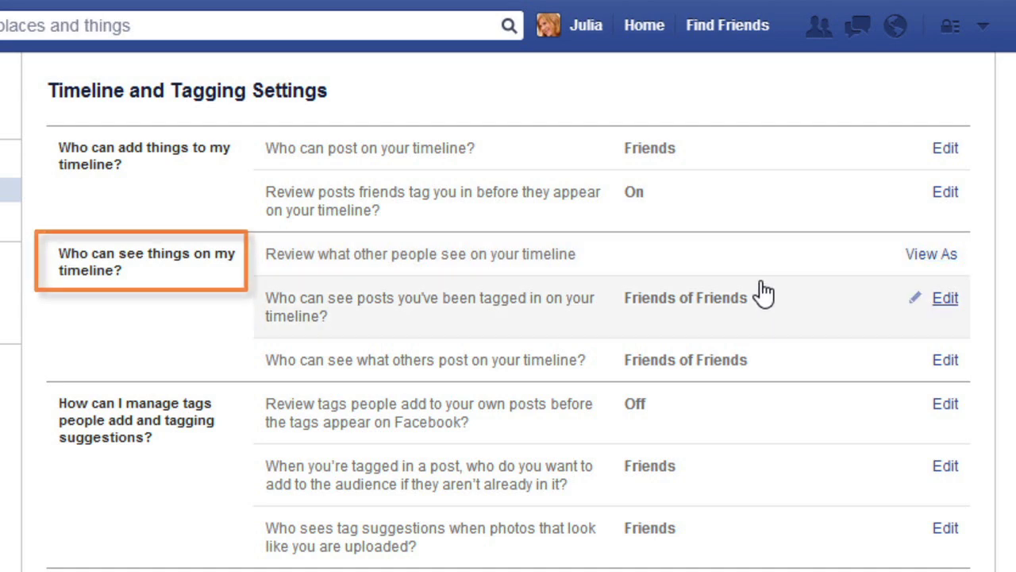
Step: Limit who can see posts you've been tagged in on your timeline to Friends
{"action": "left_click", "coordinate": [719, 316]}
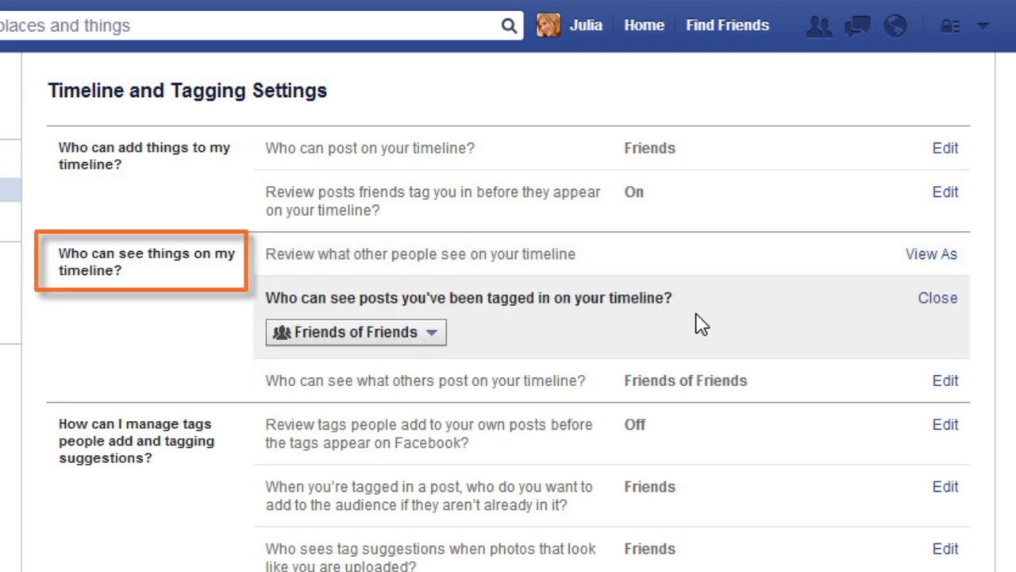
{"action": "left_click", "coordinate": [429, 333]}
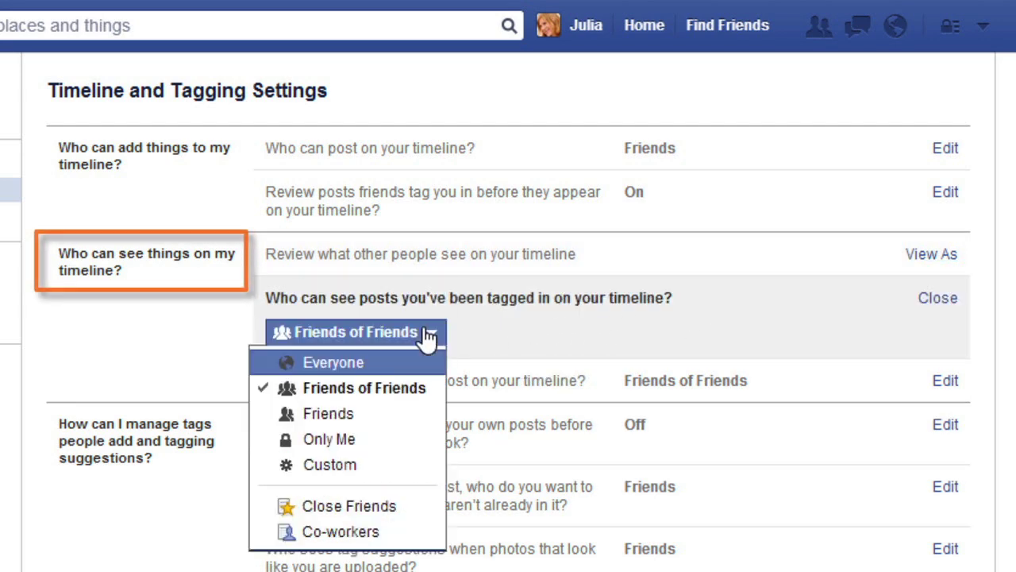
{"action": "left_click", "coordinate": [413, 418]}
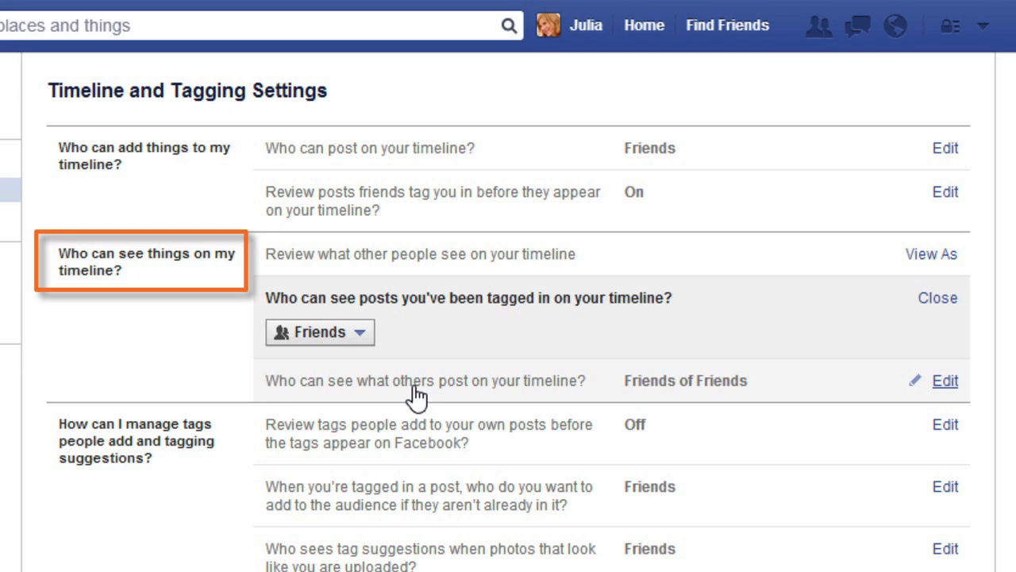
Step: Set who can see what others post on your timeline to Friends and close the setting
{"action": "left_click", "coordinate": [415, 392]}
{"action": "left_click", "coordinate": [418, 395]}
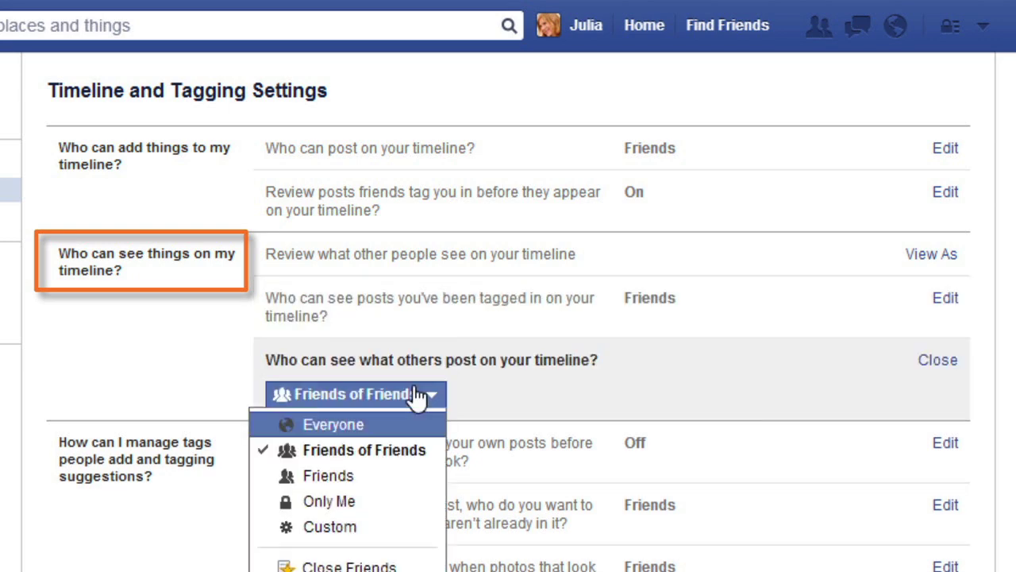
{"action": "left_click", "coordinate": [410, 476]}
{"action": "left_click", "coordinate": [938, 361]}
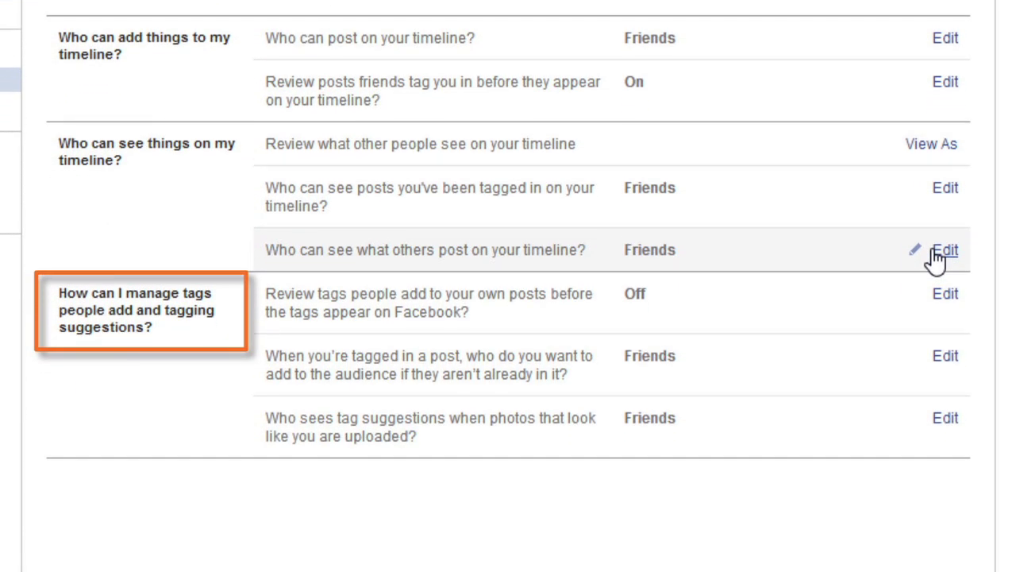
Step: Enable the review of tags people add to your own posts and close the setting
{"action": "left_click", "coordinate": [704, 221]}
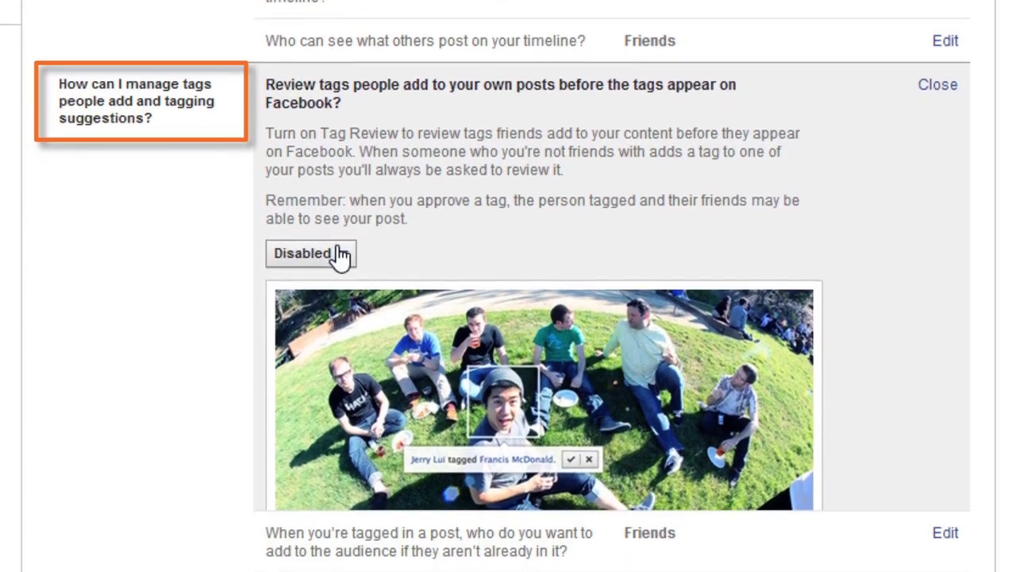
{"action": "left_click", "coordinate": [340, 254]}
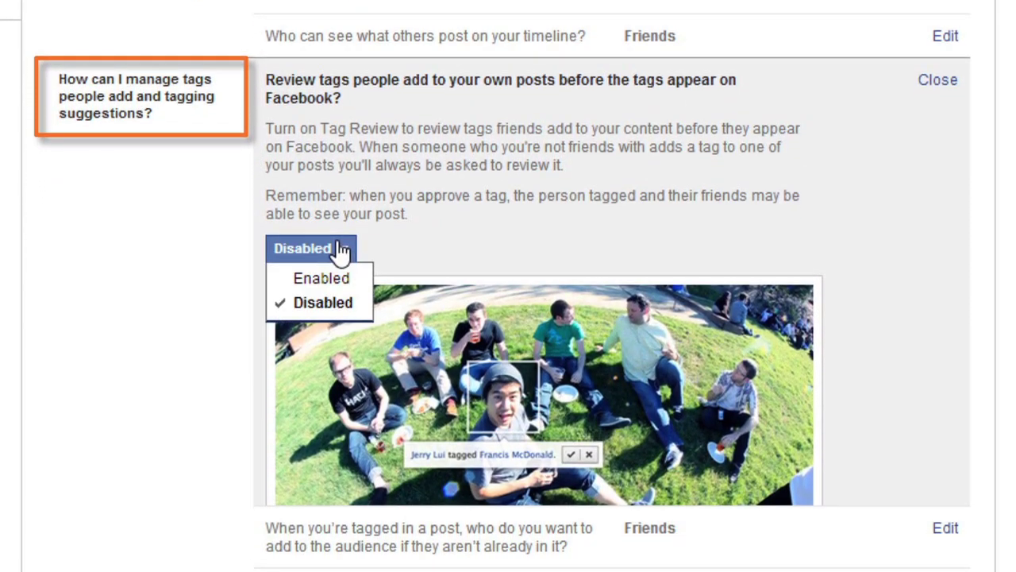
{"action": "left_click", "coordinate": [340, 280]}
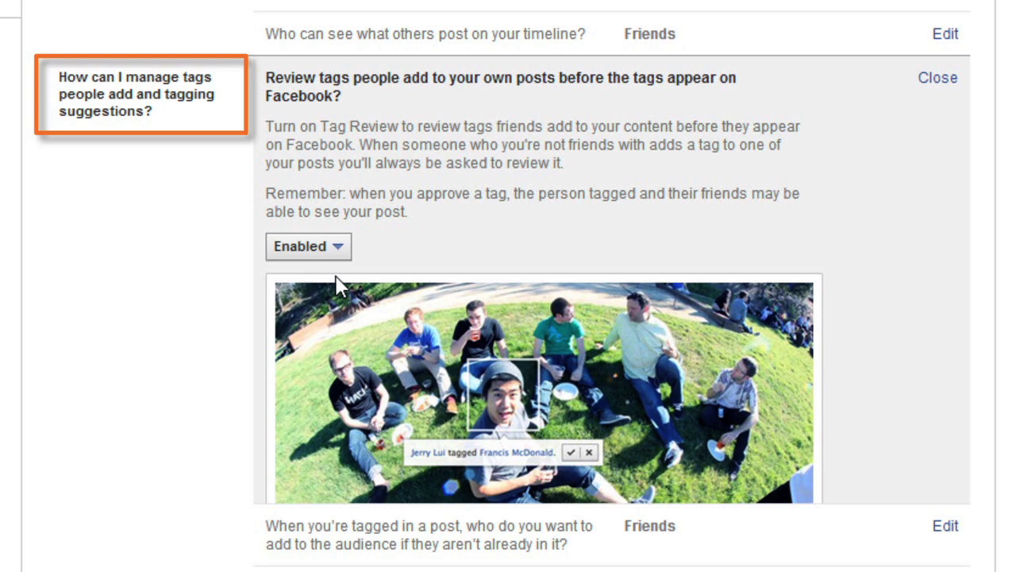
{"action": "left_click", "coordinate": [938, 78]}
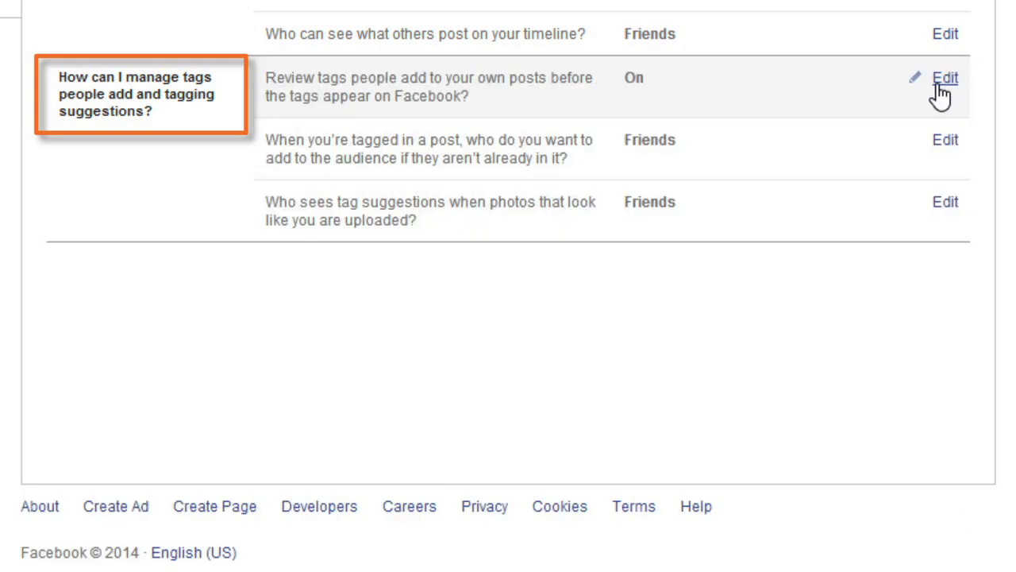
Step: Set who sees tag suggestions for uploaded photos that look like you to No One
{"action": "left_click", "coordinate": [699, 208]}
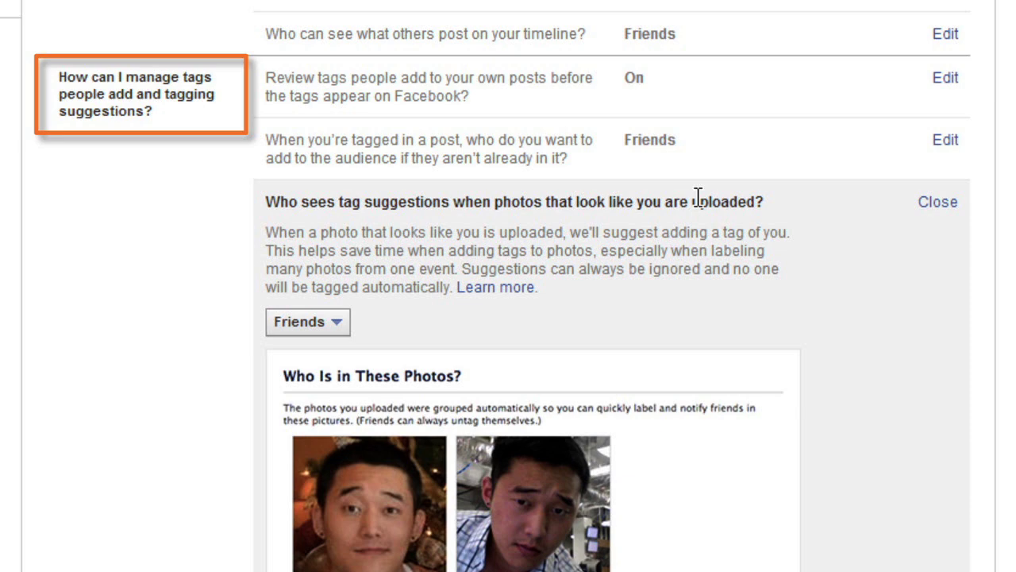
{"action": "left_click", "coordinate": [333, 326]}
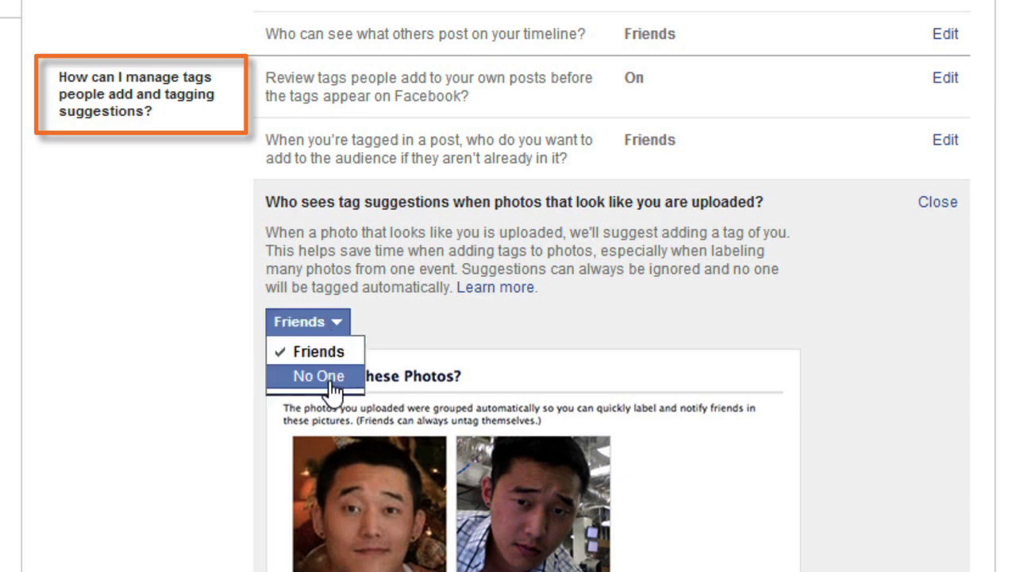
{"action": "left_click", "coordinate": [332, 379]}
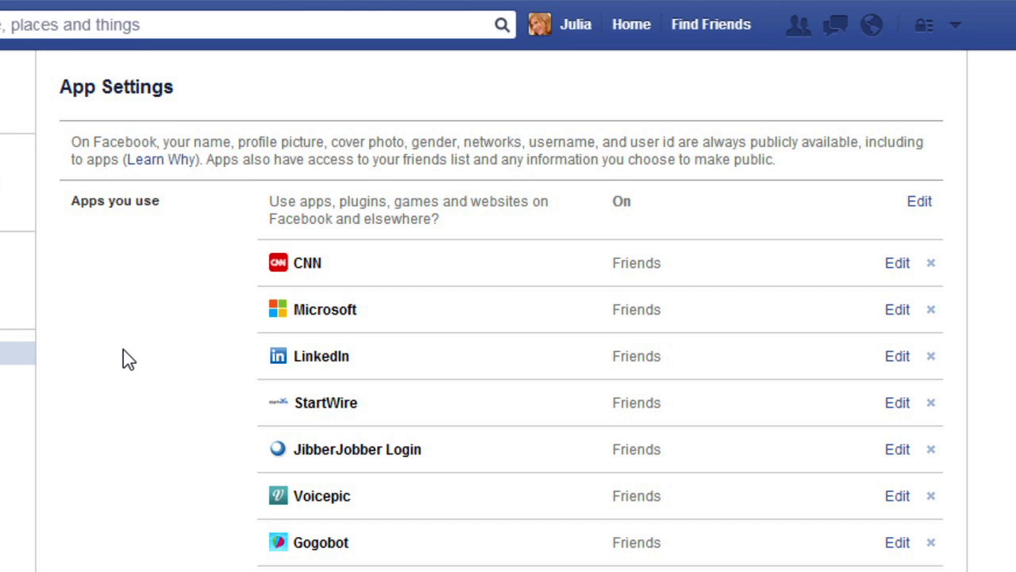
Step: Check the CNN app's settings, and exclude Bio and Family and relationships from the information shared with apps others use, saving the changes
{"action": "left_click", "coordinate": [435, 278]}
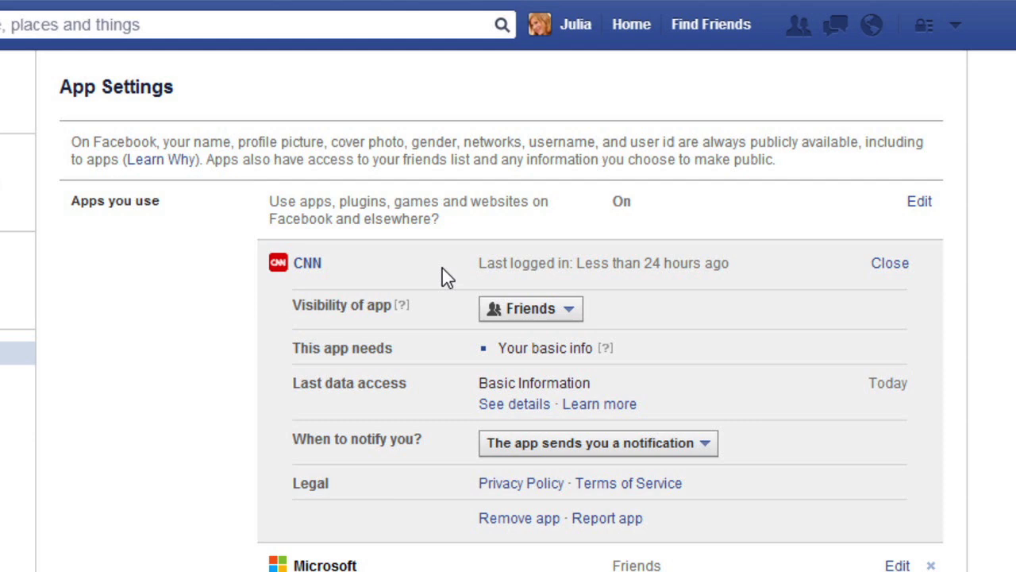
{"action": "left_click", "coordinate": [890, 265]}
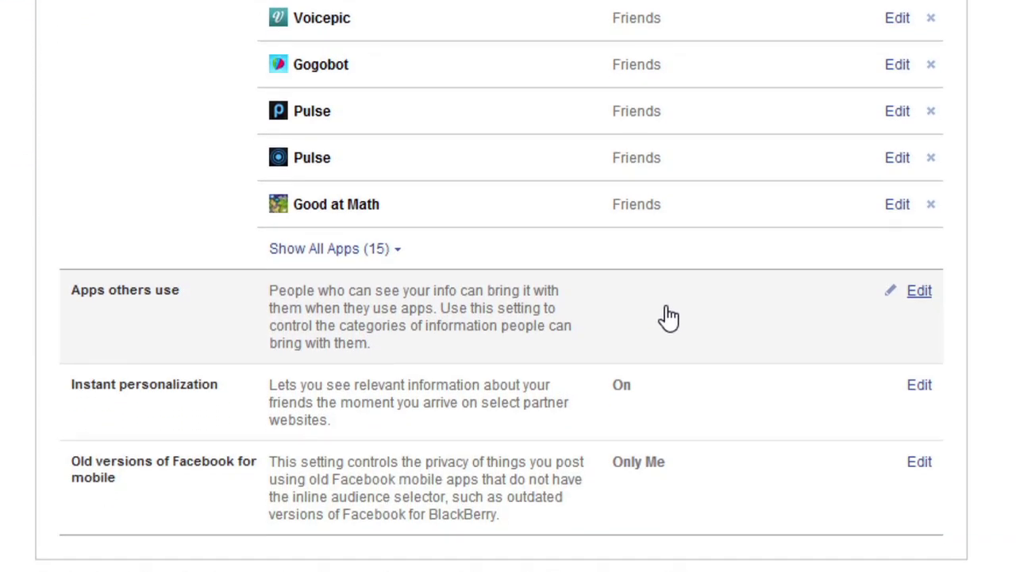
{"action": "left_click", "coordinate": [669, 313]}
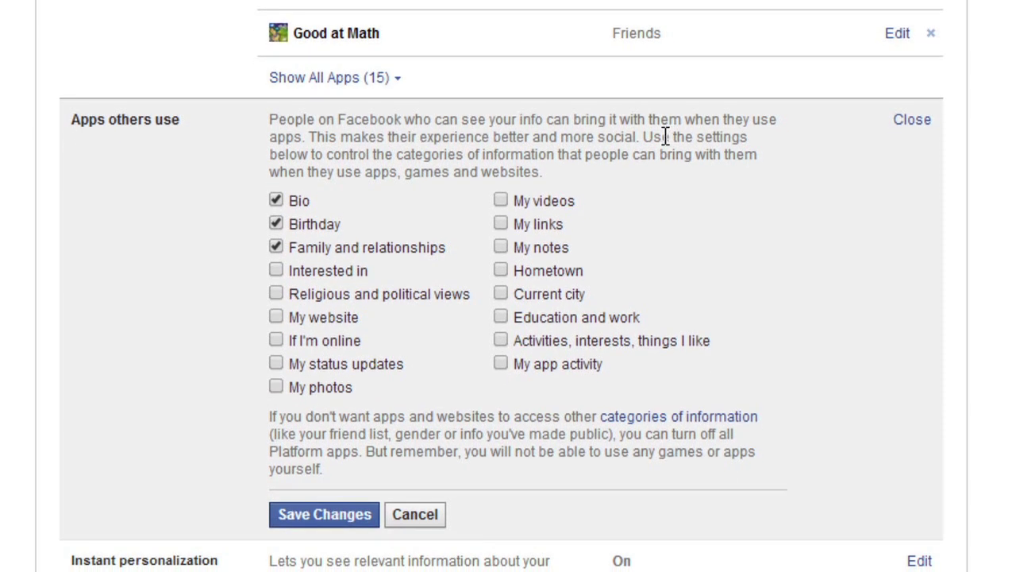
{"action": "left_click", "coordinate": [276, 202]}
{"action": "left_click", "coordinate": [276, 246]}
{"action": "left_click", "coordinate": [340, 520]}
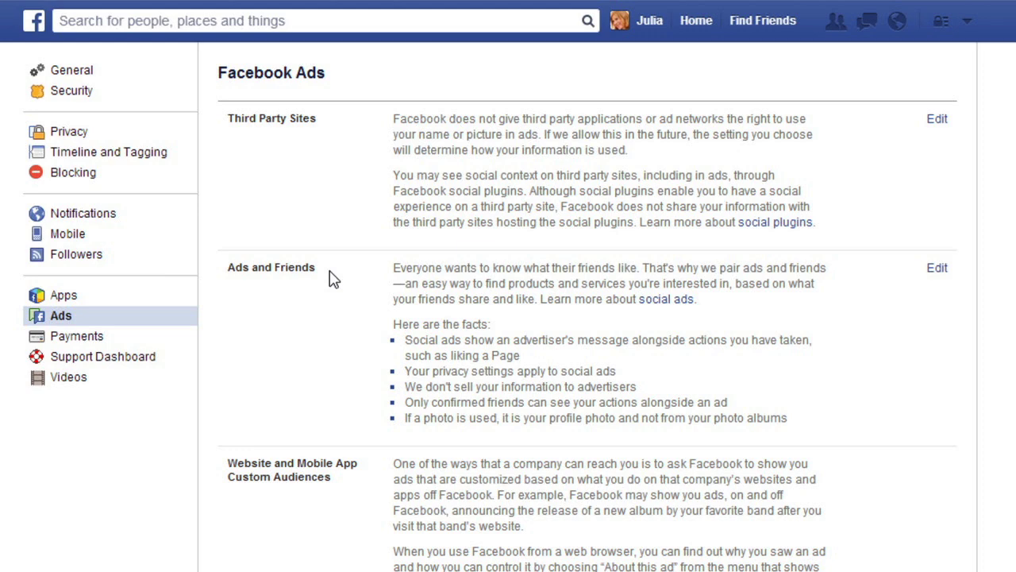
Step: Under Ads and Friends, set the pairing of social actions with ads to No one and save the changes
{"action": "left_click", "coordinate": [936, 270]}
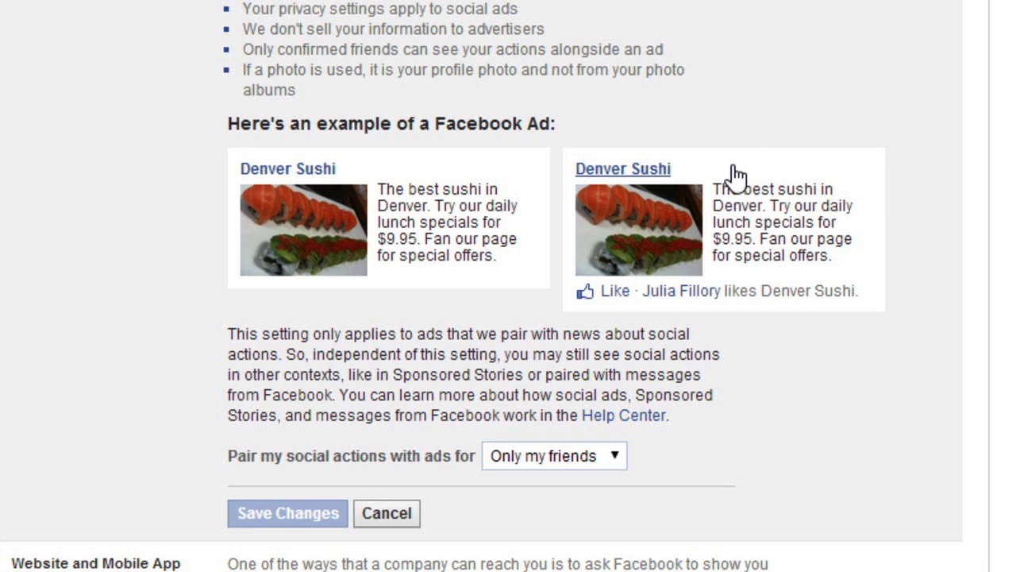
{"action": "left_click", "coordinate": [547, 458]}
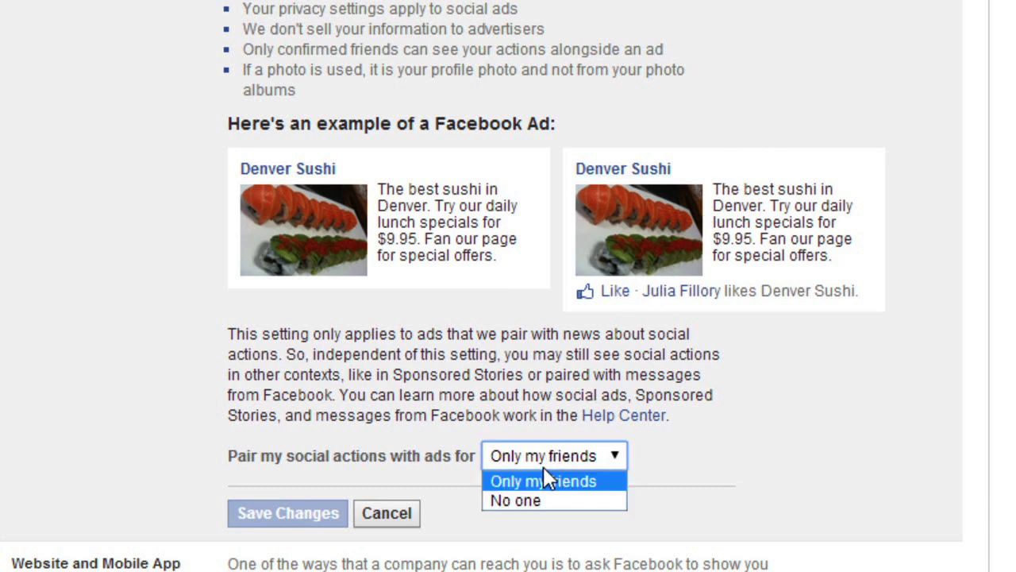
{"action": "left_click", "coordinate": [543, 500]}
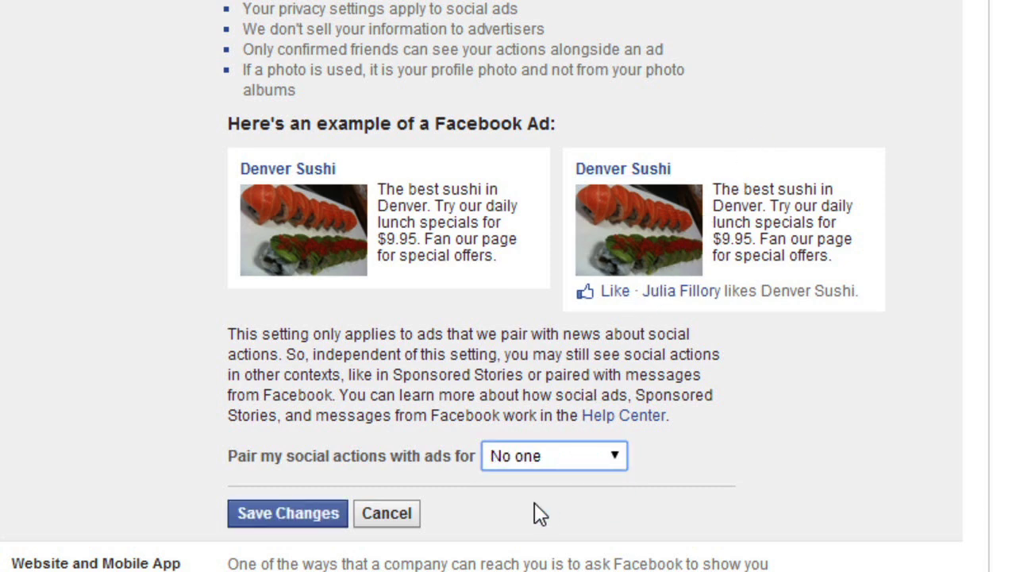
{"action": "left_click", "coordinate": [347, 520]}
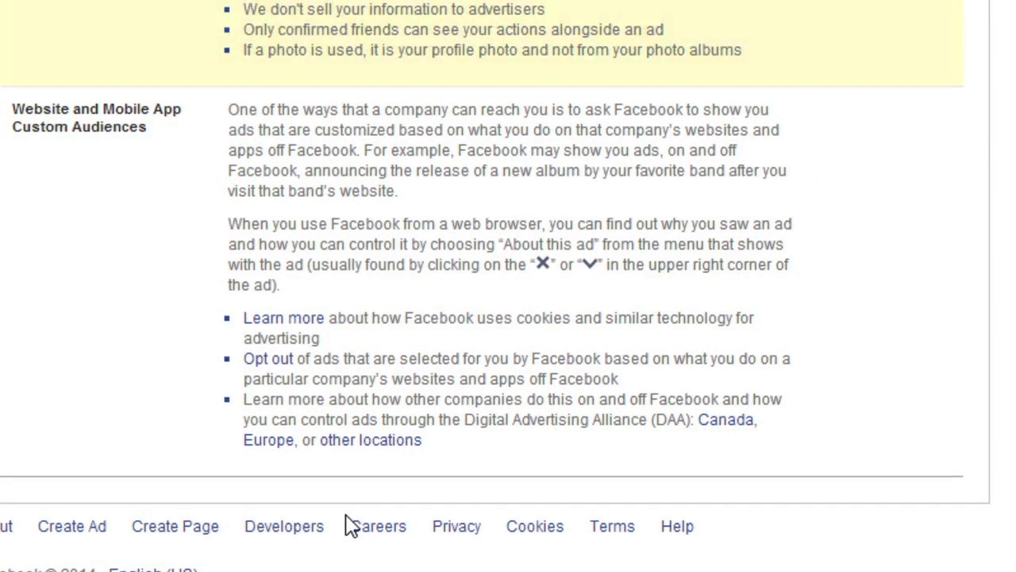